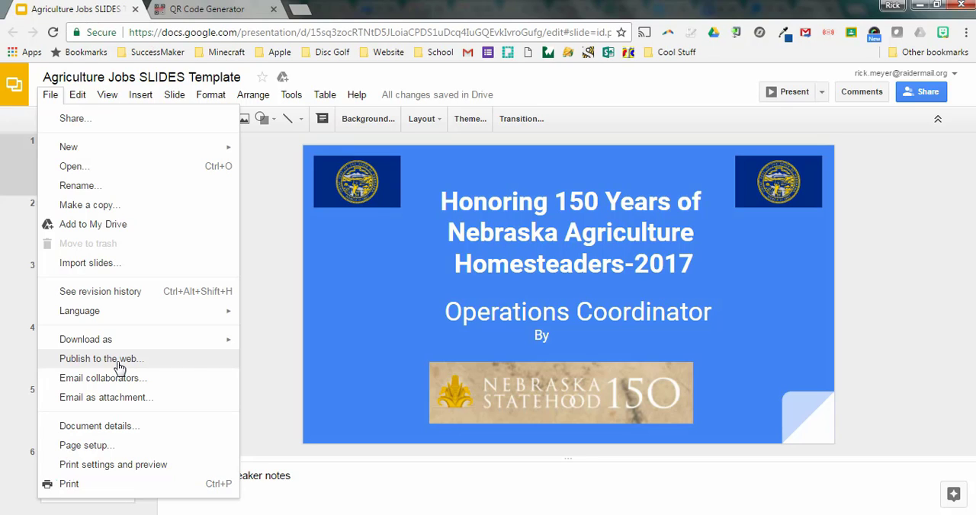
- Set the web-published slideshow to auto-advance every 10 seconds, start as soon as the player loads, and restart after the last slide
click(117, 365)
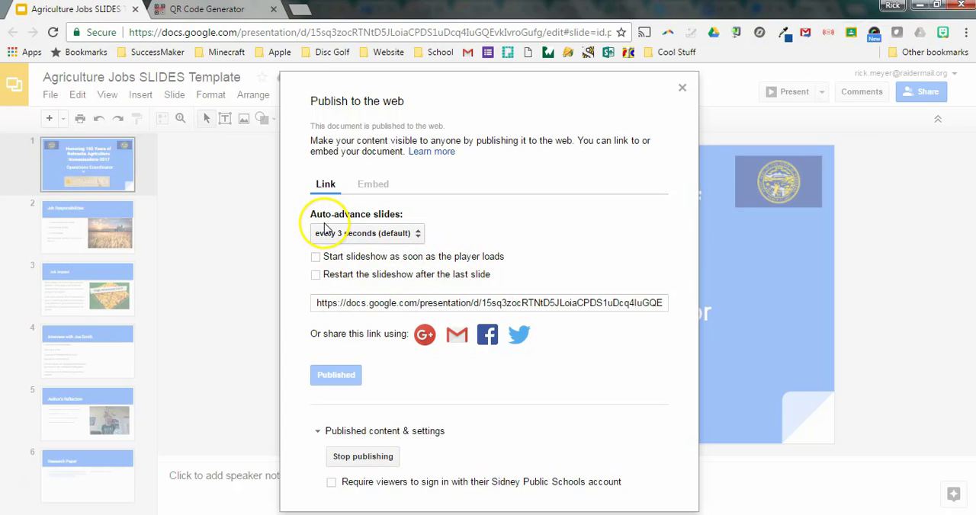
click(416, 234)
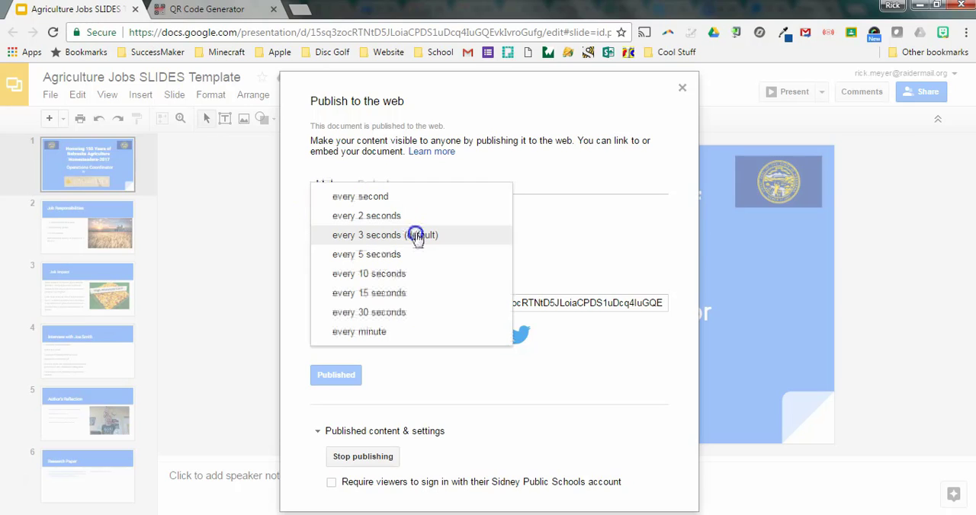
click(380, 276)
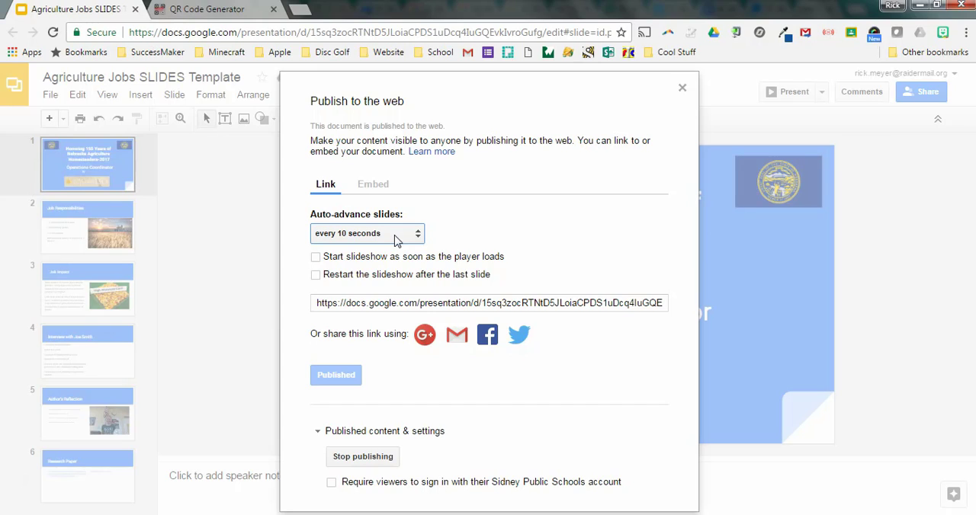
click(315, 258)
click(317, 275)
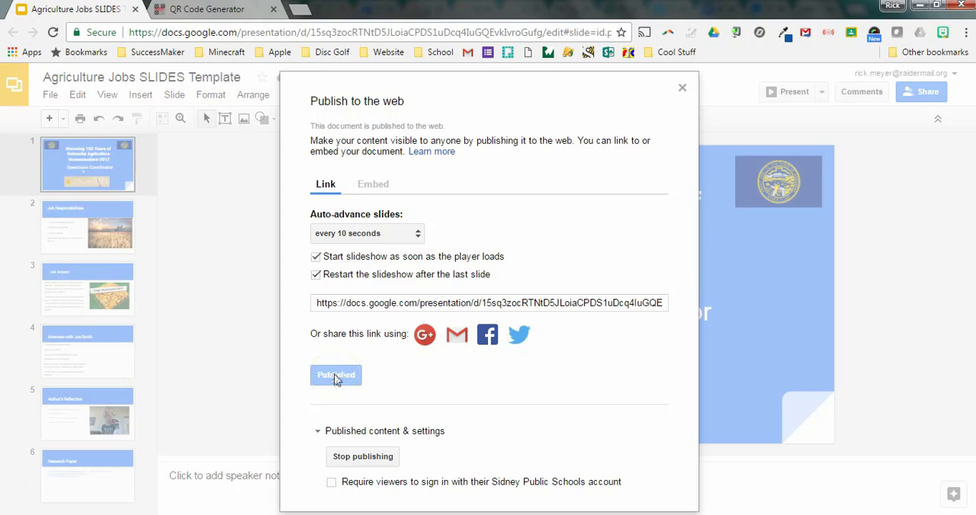
- Copy the published presentation link from the Publish to the web settings
click(404, 303)
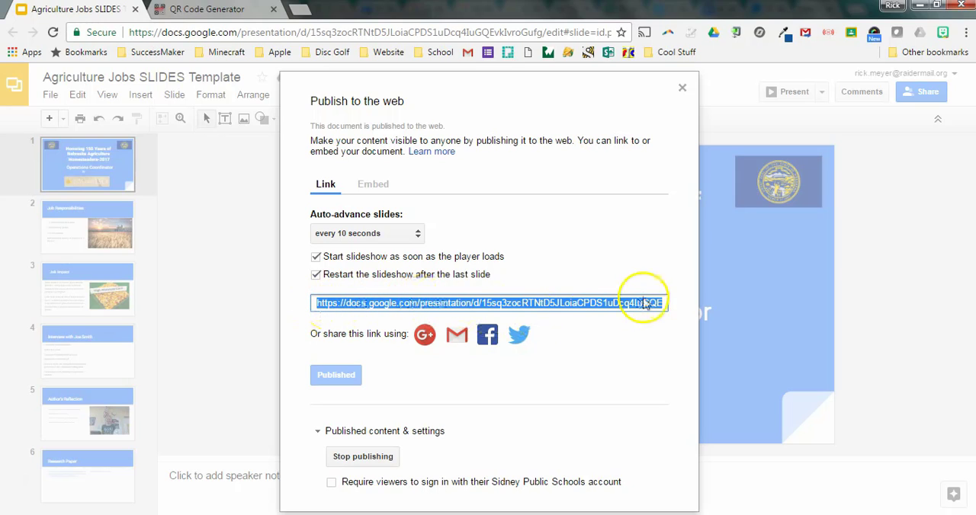
click(526, 298)
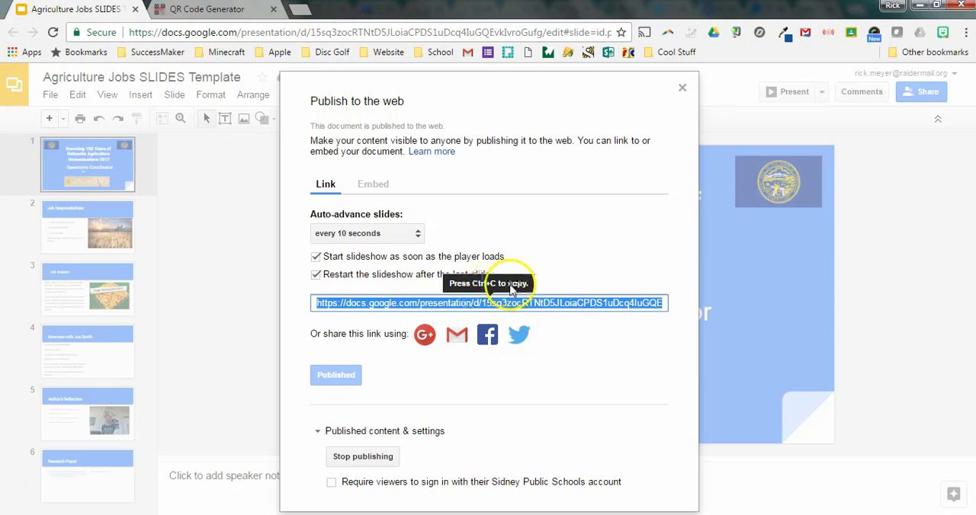
right_click(488, 304)
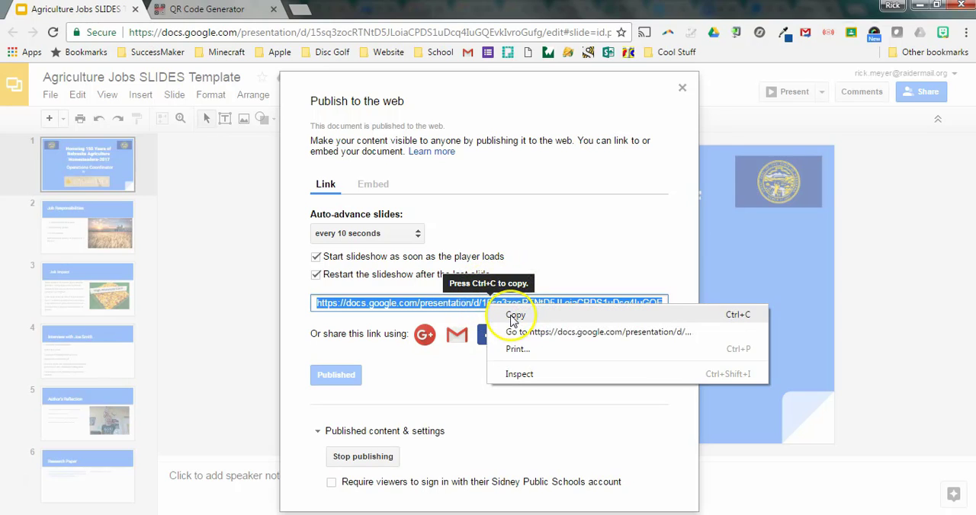
click(514, 316)
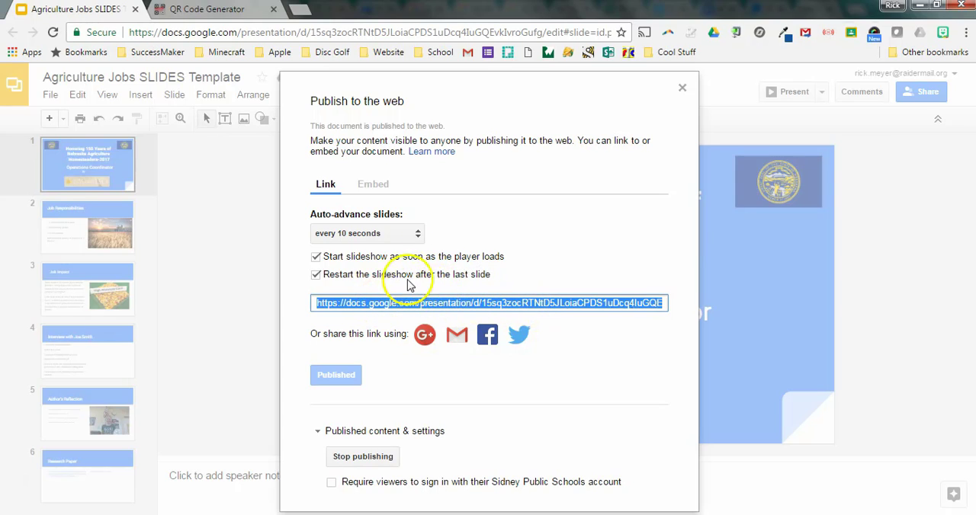
- Switch to the QR Code Generator site, create a URL code from the copied presentation link, and shorten the URL
click(203, 10)
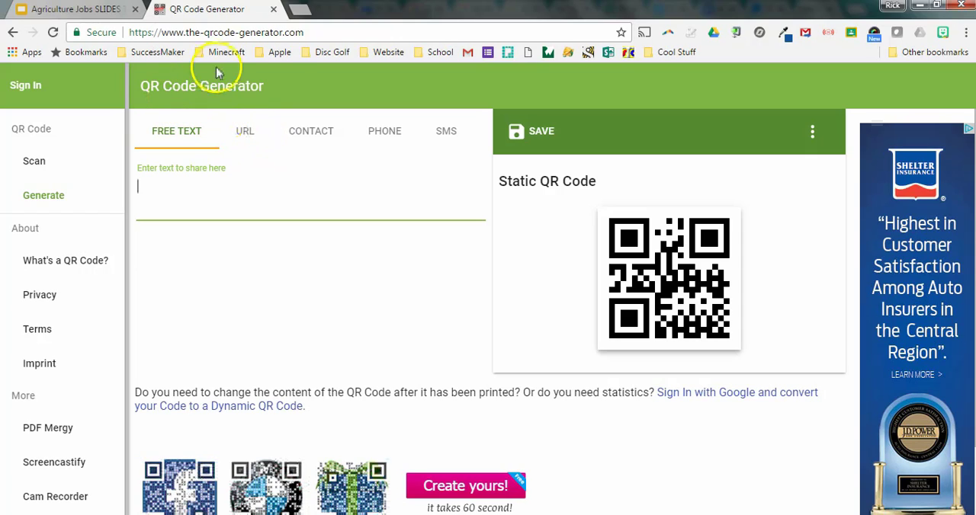
click(235, 198)
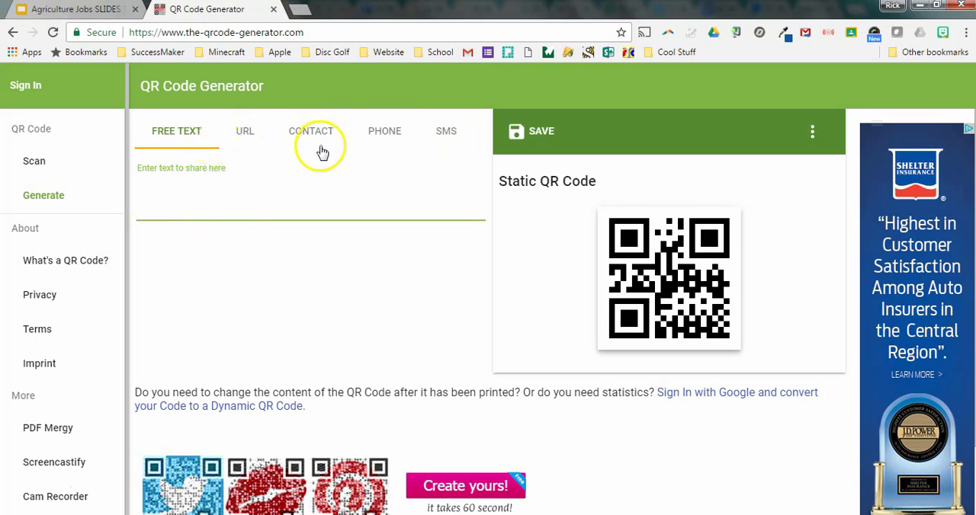
click(244, 144)
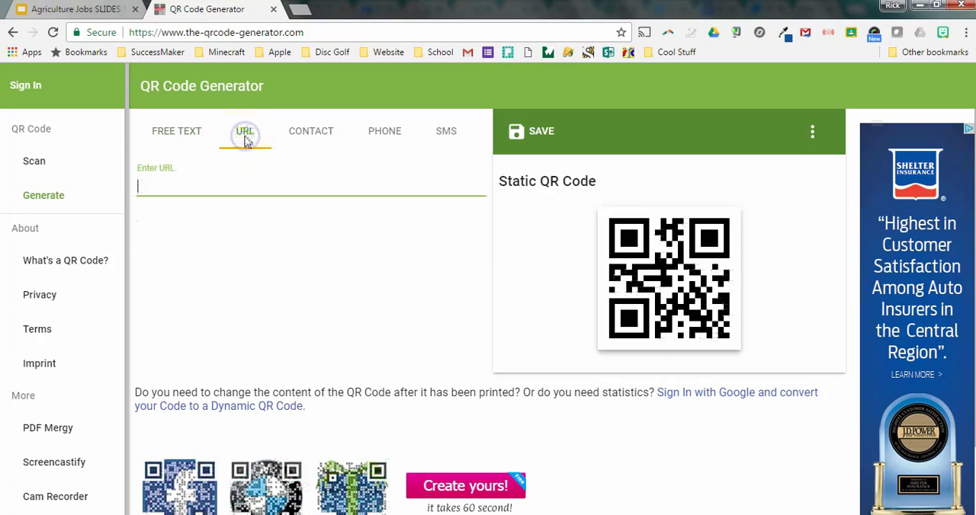
right_click(158, 185)
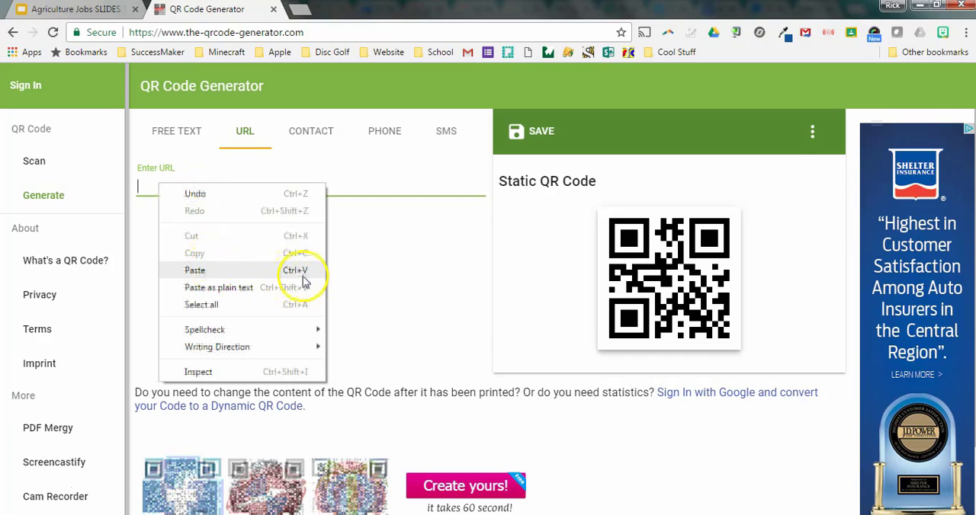
click(273, 270)
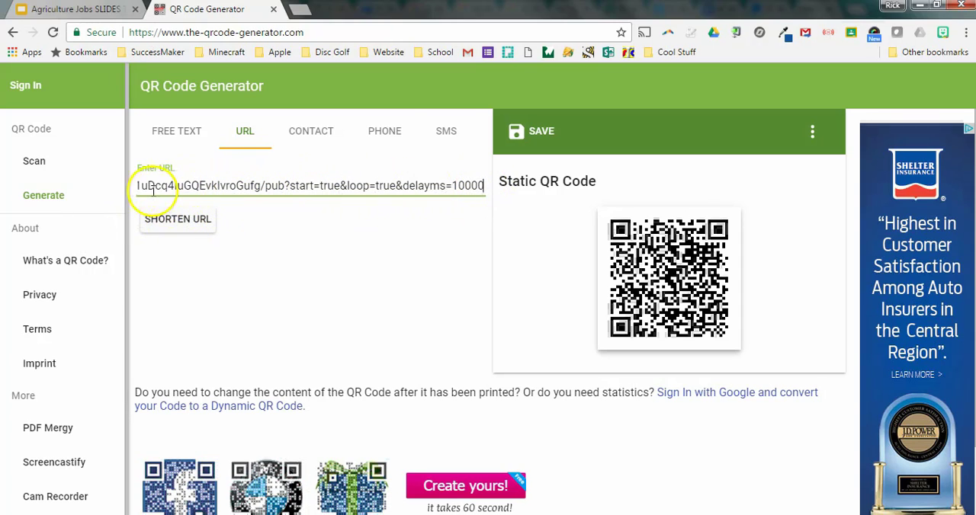
click(183, 220)
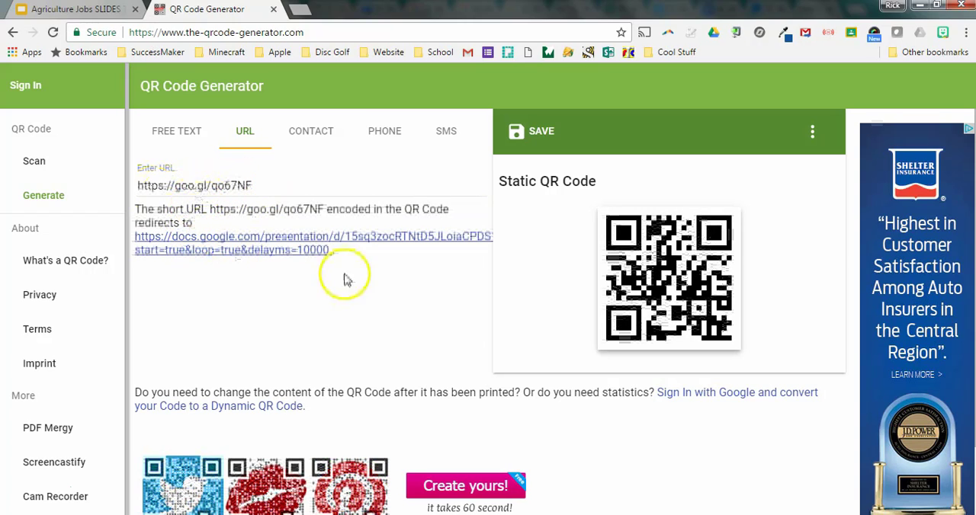
- Save the QR code as a PNG image with the filename Your Name
click(624, 261)
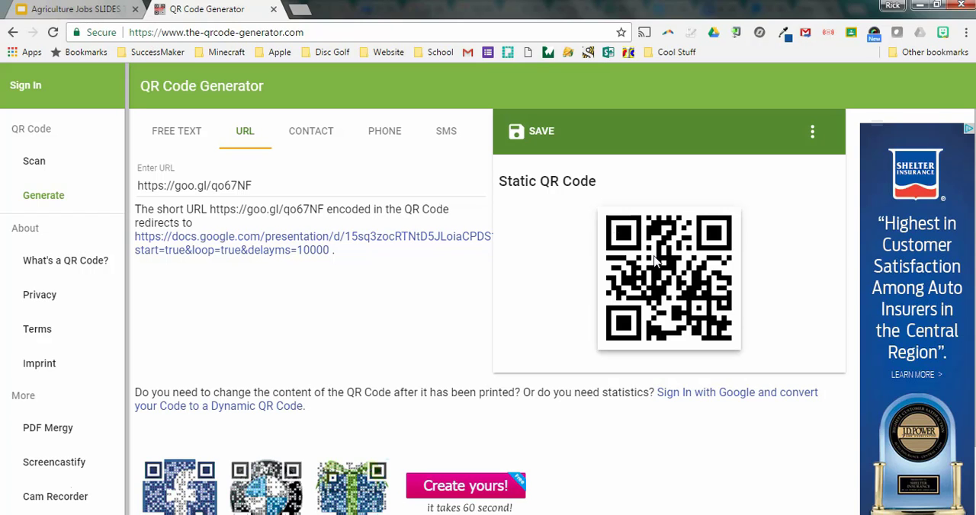
click(523, 138)
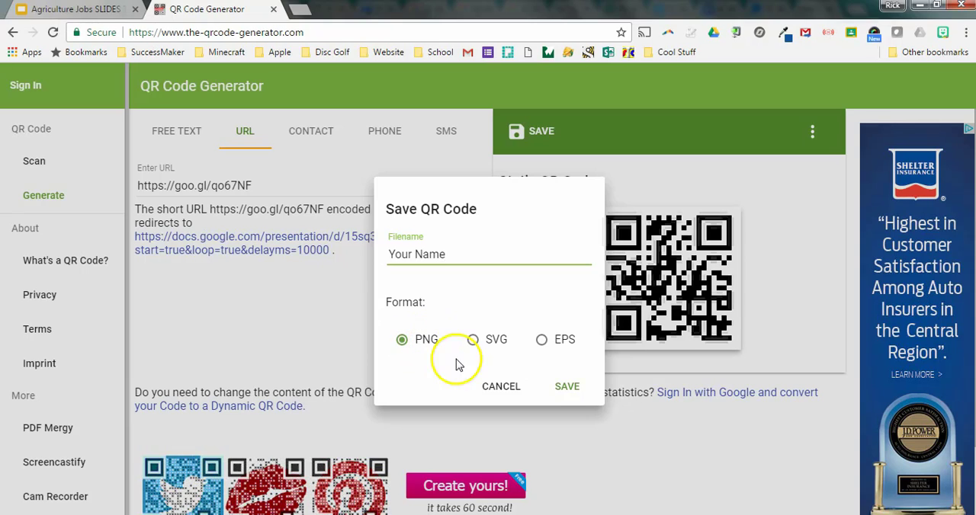
click(565, 388)
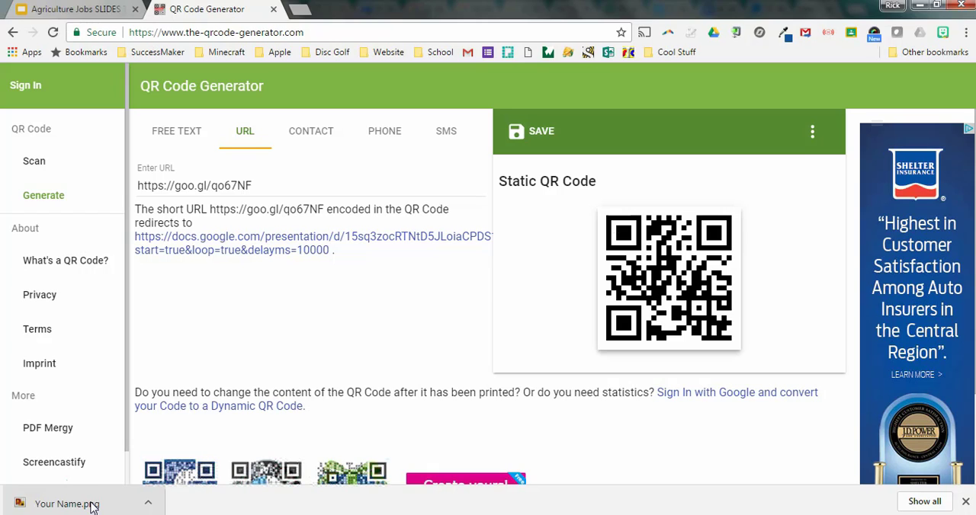
mouse_move(91, 507)
mouse_down()
mouse_move(112, 507)
mouse_move(99, 509)
mouse_up()
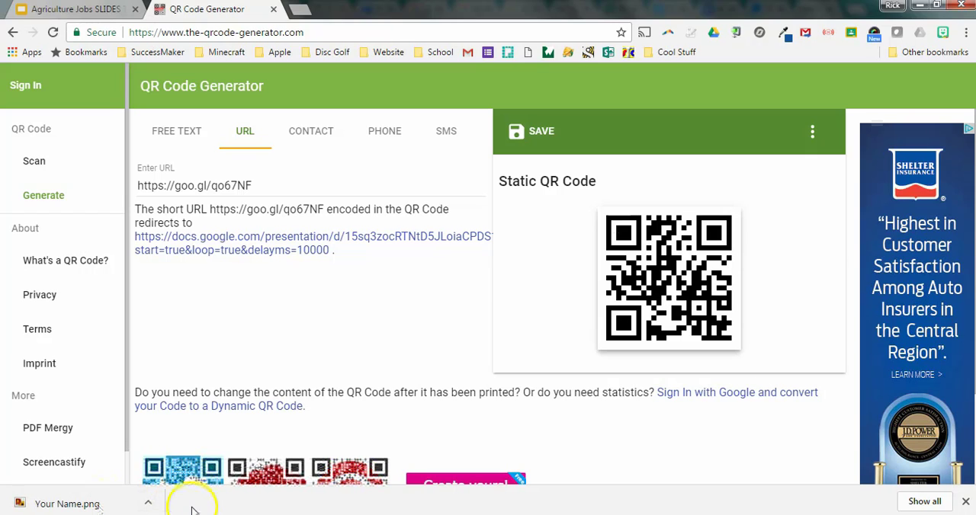
click(258, 273)
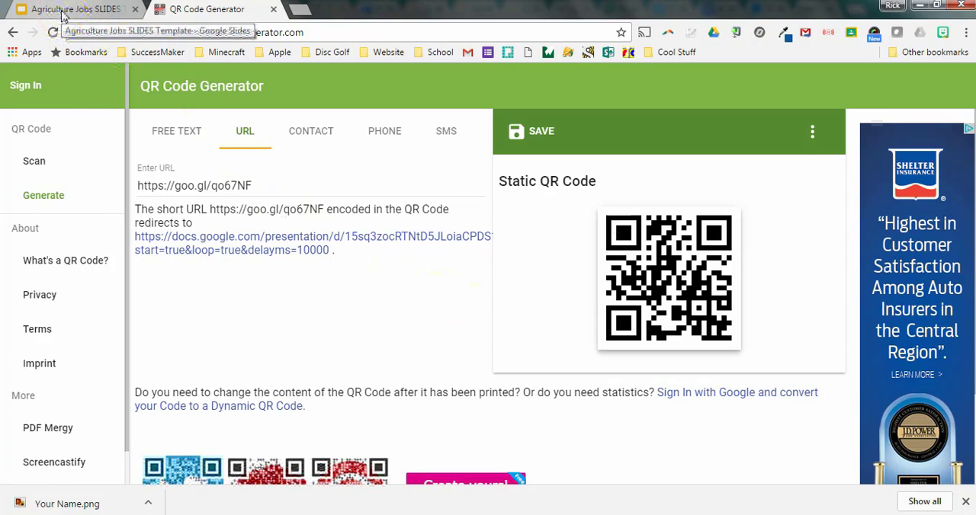
click(30, 482)
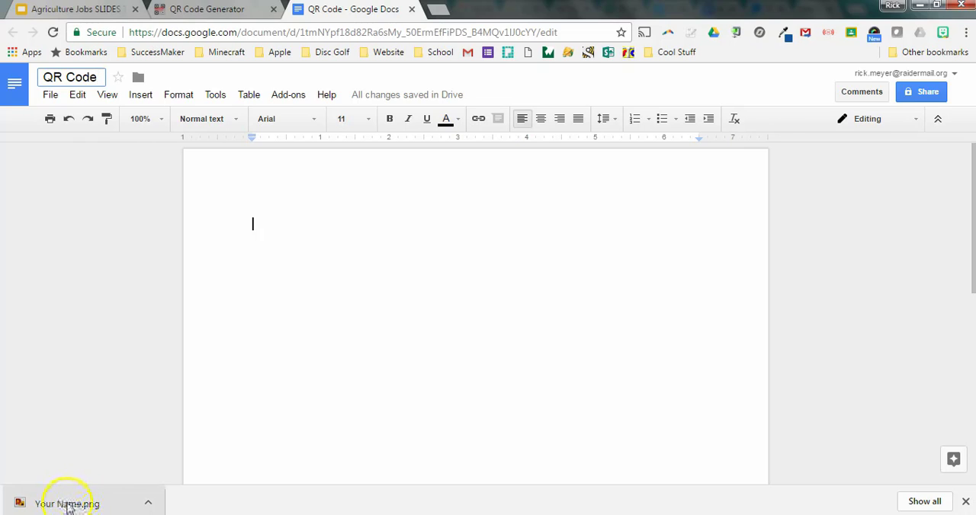
- Insert the downloaded Your Name.png into the QR Code document in Google Docs and enlarge it to about 4.75 inches wide
drag(70, 508, 328, 365)
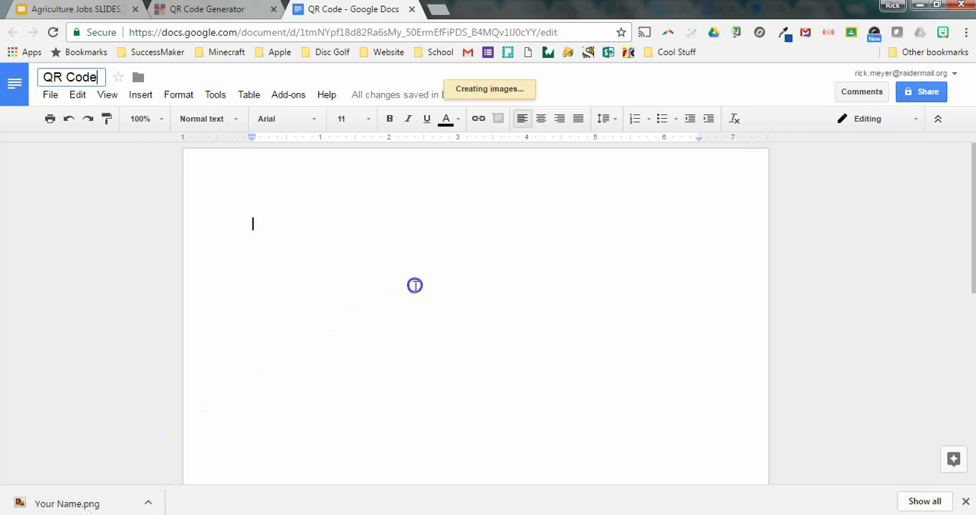
click(331, 279)
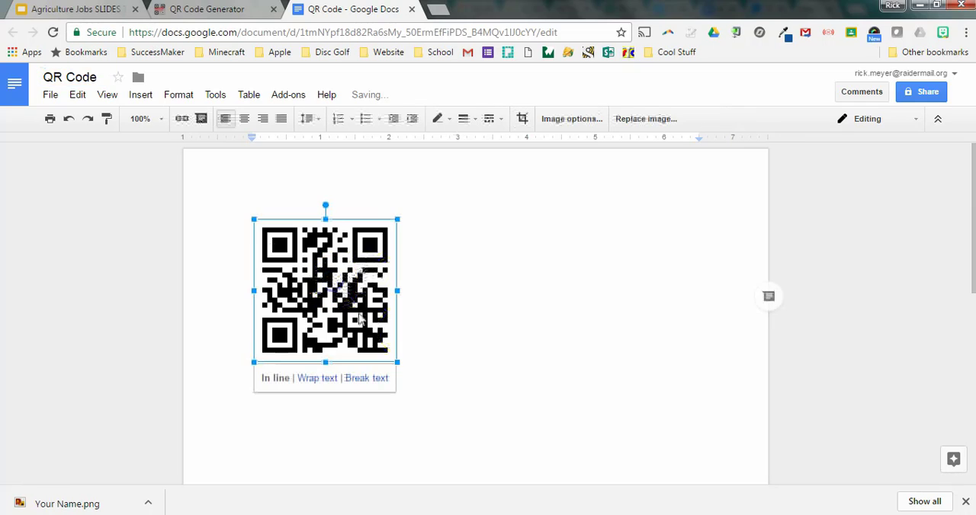
drag(396, 360, 539, 442)
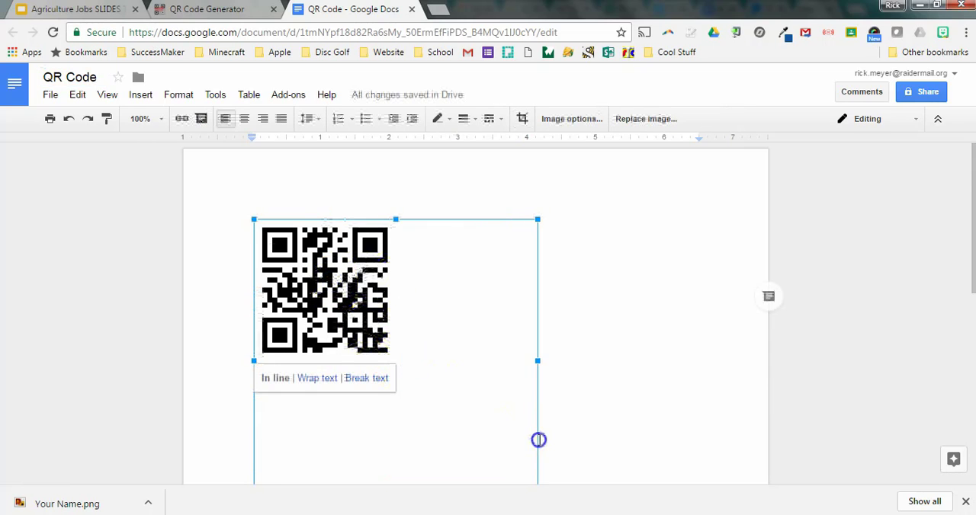
scroll(616, 373, down, 1)
scroll(523, 364, up, 1)
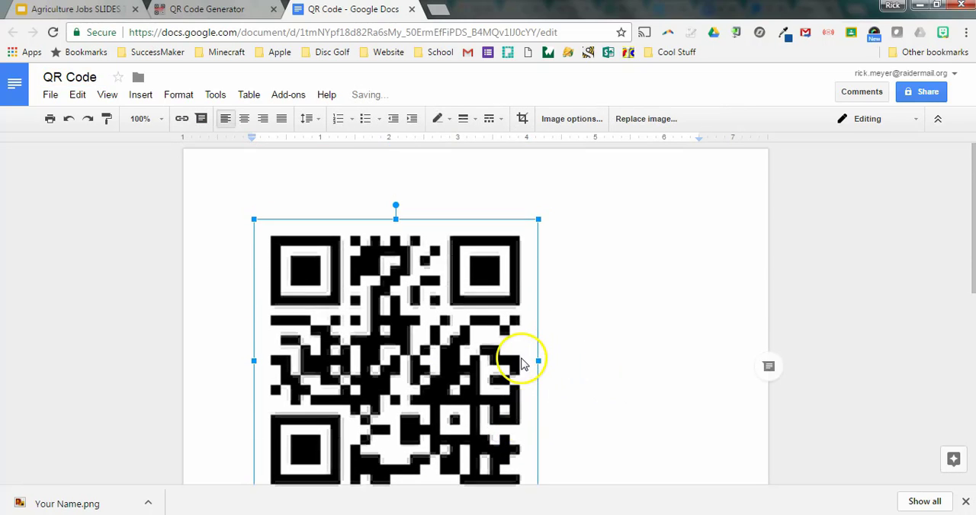
scroll(500, 393, down, 1)
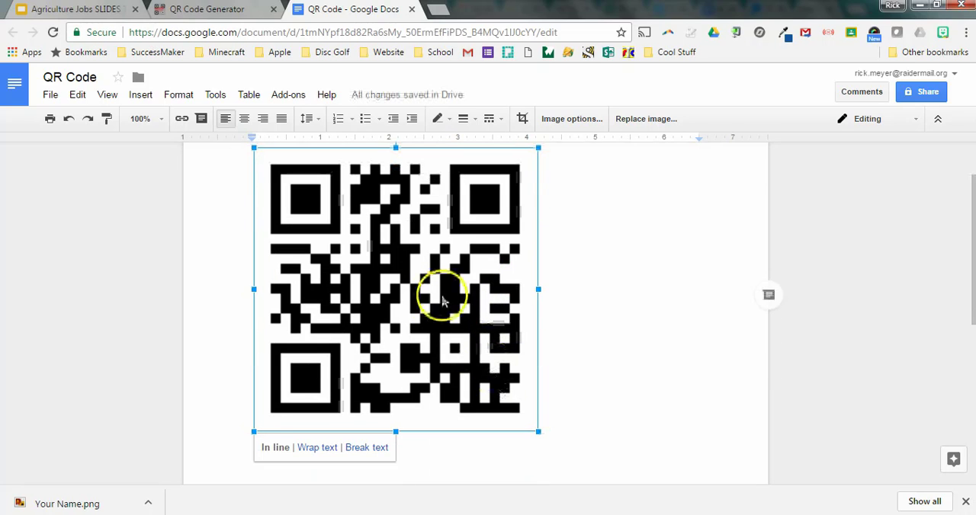
drag(539, 429, 582, 462)
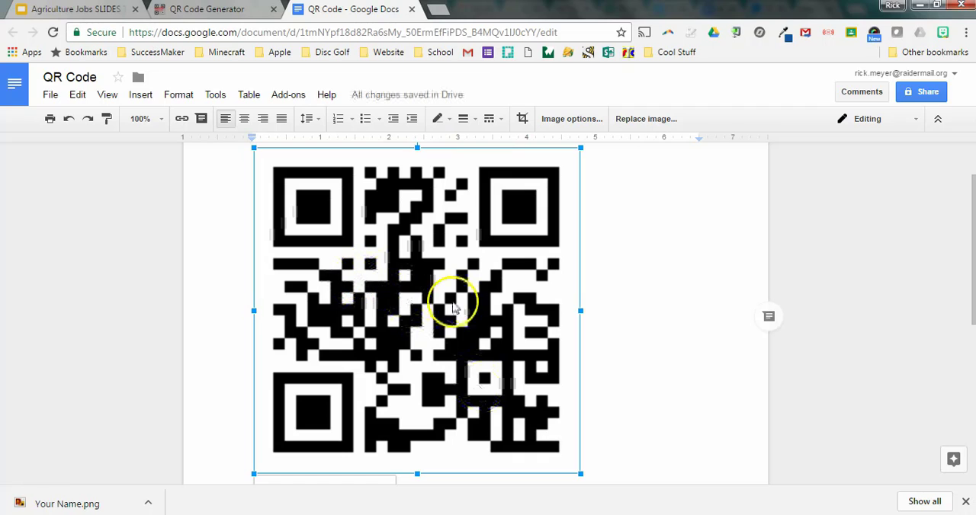
scroll(474, 324, down, 1)
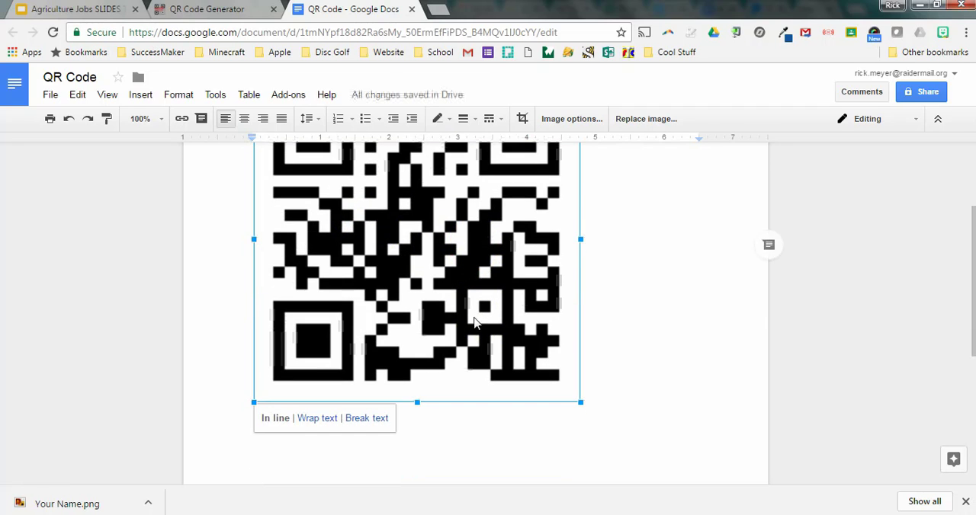
scroll(474, 324, up, 2)
click(641, 282)
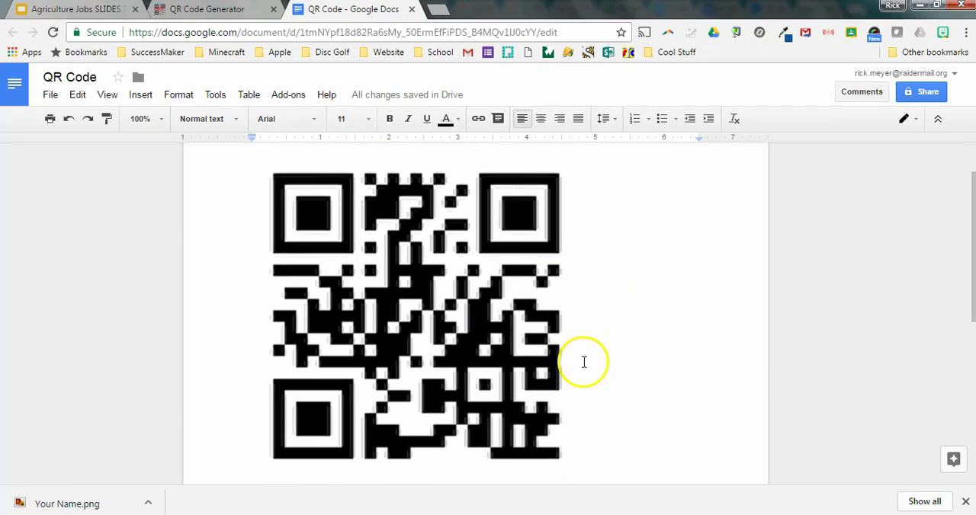
- Delete the enlarged QR code image from the document
click(49, 96)
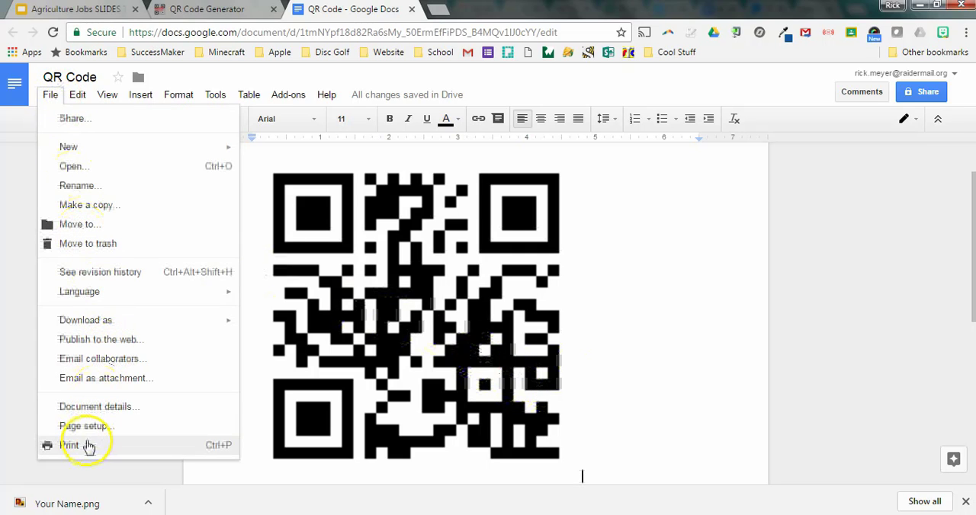
click(688, 328)
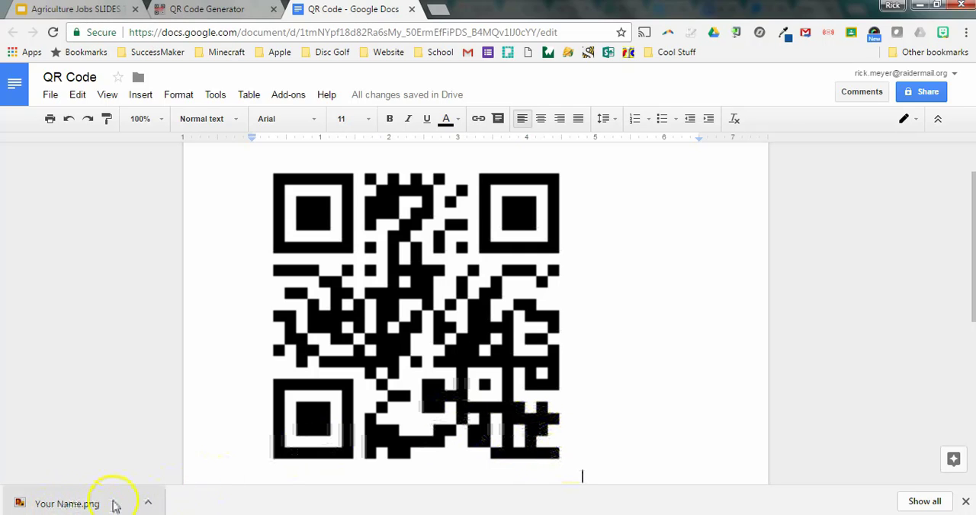
key(BackSpace)
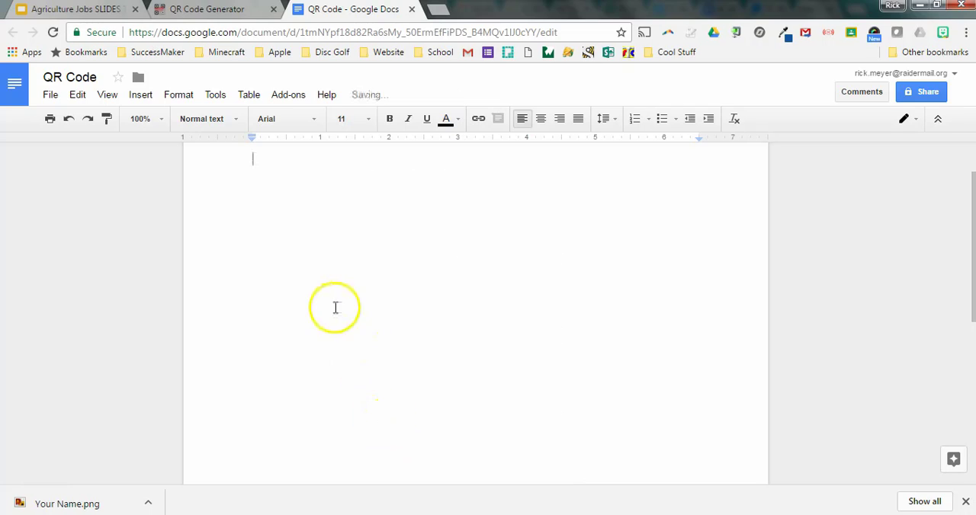
click(141, 95)
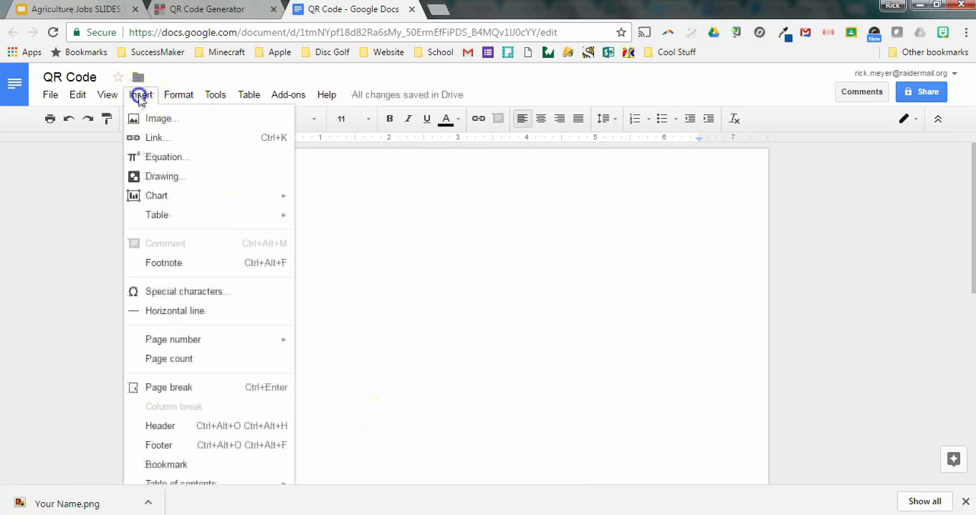
click(152, 120)
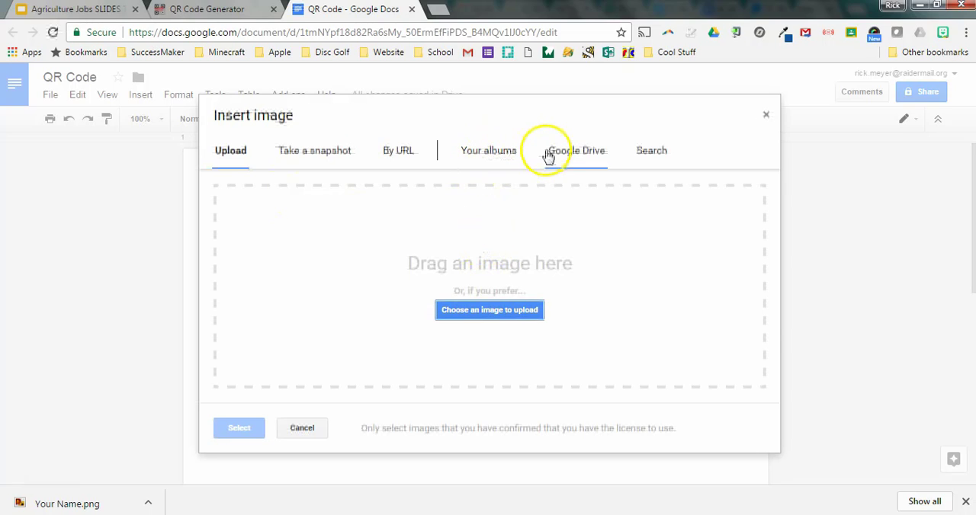
click(654, 160)
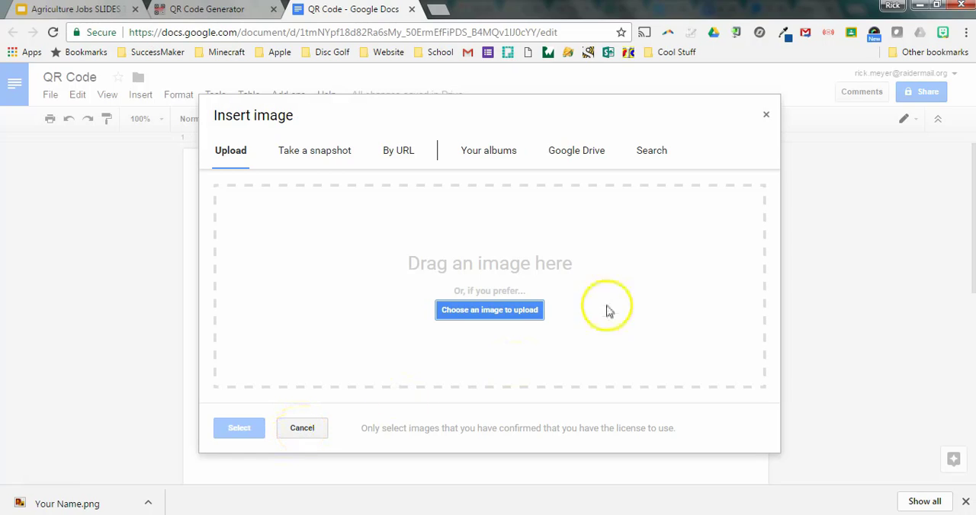
click(766, 117)
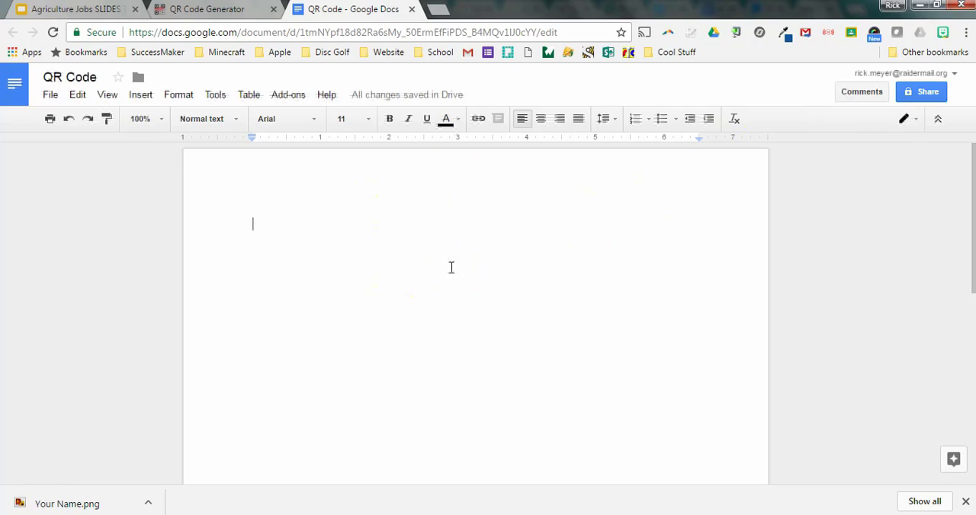